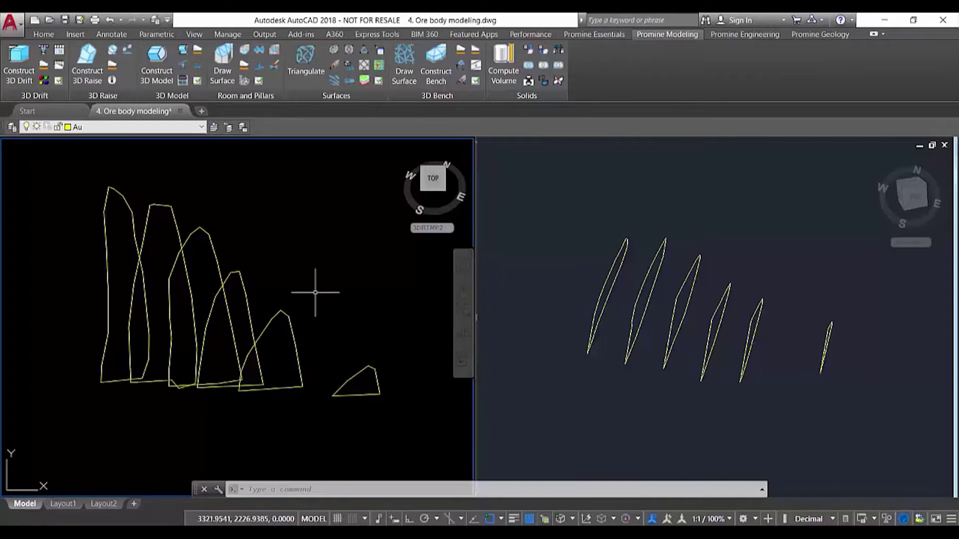
- Open the Promine Create a 3D model dialog for layer AU via Construct 3D Model
{"action": "left_click", "coordinate": [163, 62]}
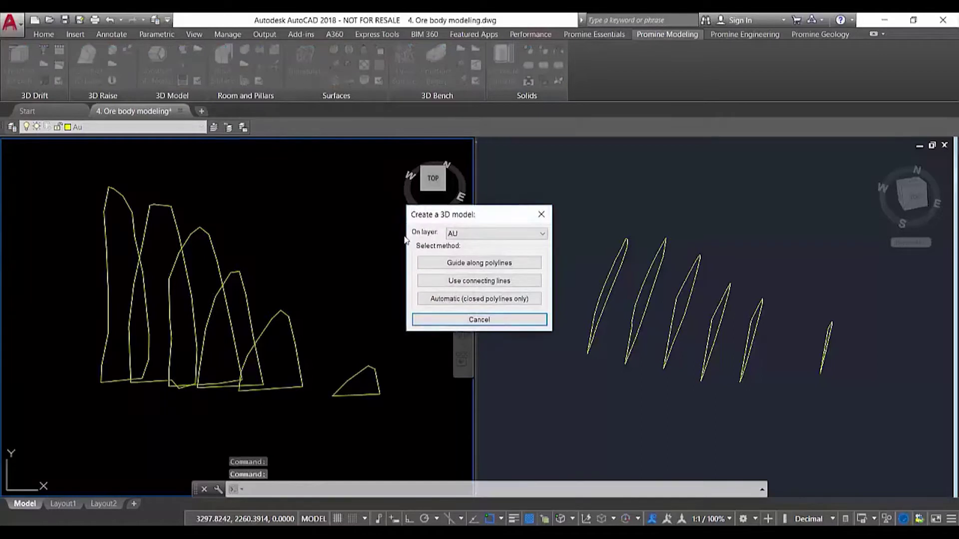
- Choose Guide along polylines and start the first section at its lower-left vertex, accepting the mesh direction
{"action": "left_click", "coordinate": [479, 263]}
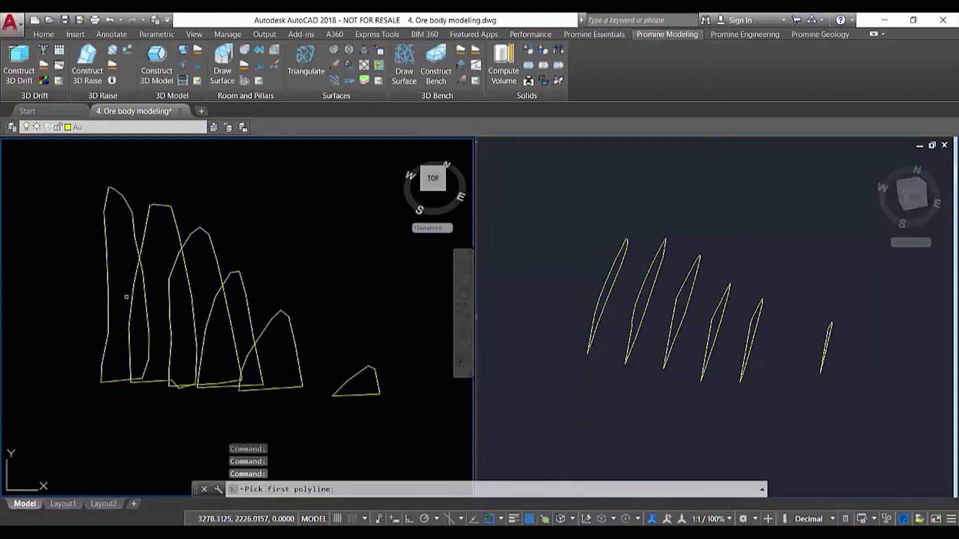
{"action": "left_click", "coordinate": [107, 259]}
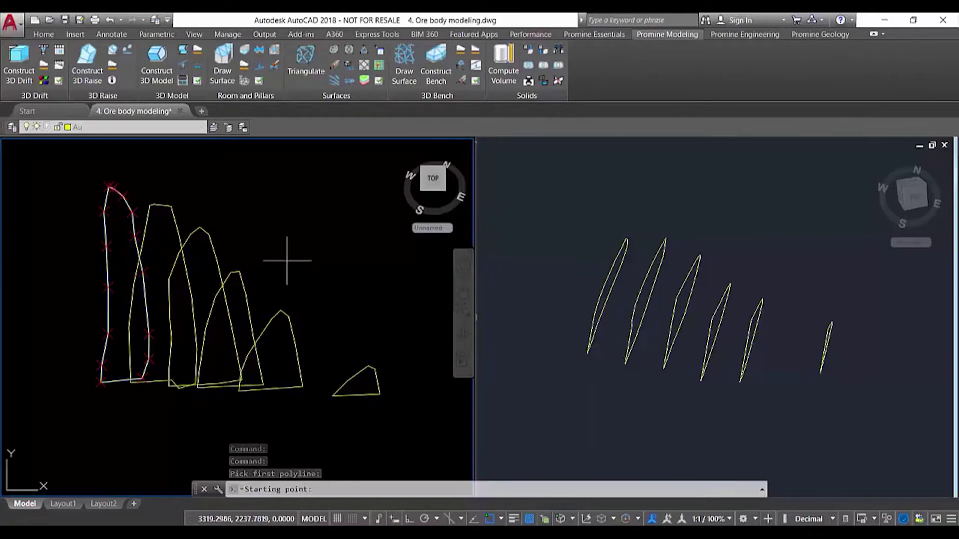
{"action": "left_click", "coordinate": [101, 382]}
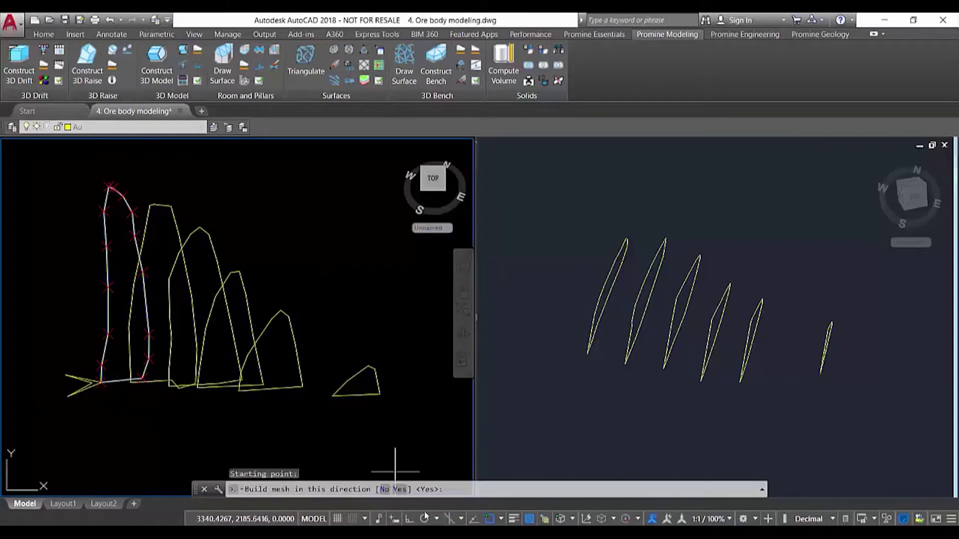
{"action": "key", "text": "Return"}
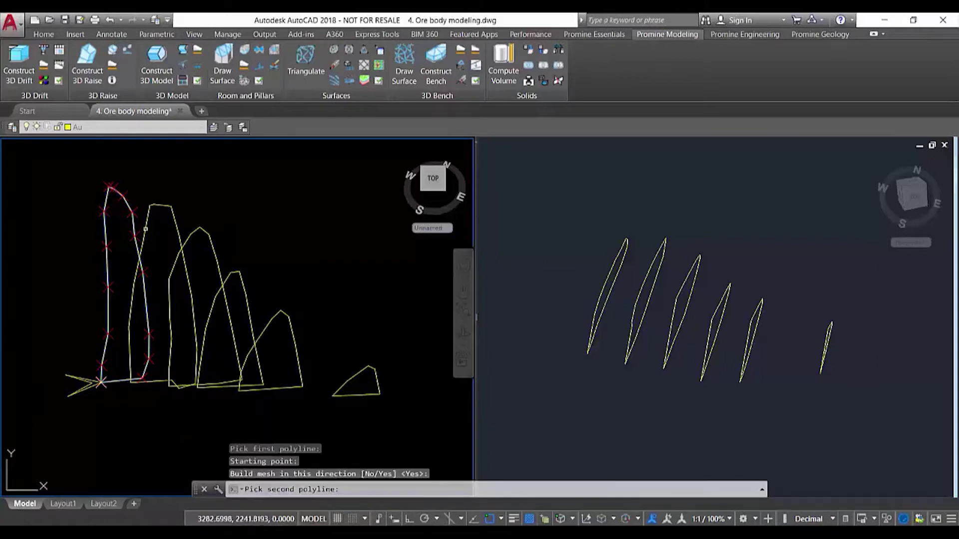
- Pick the second polyline section, set its starting point and accept its mesh direction
{"action": "left_click", "coordinate": [145, 229]}
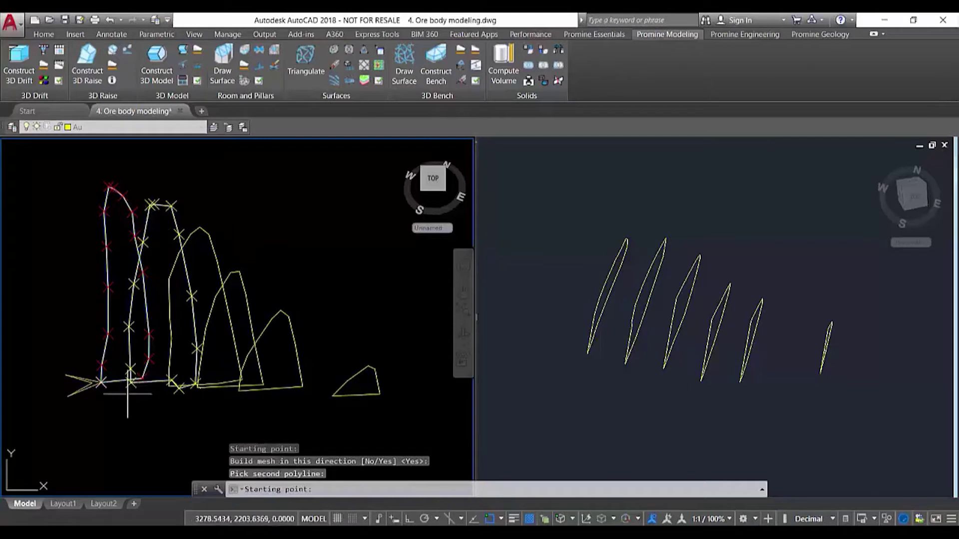
{"action": "left_click", "coordinate": [128, 383]}
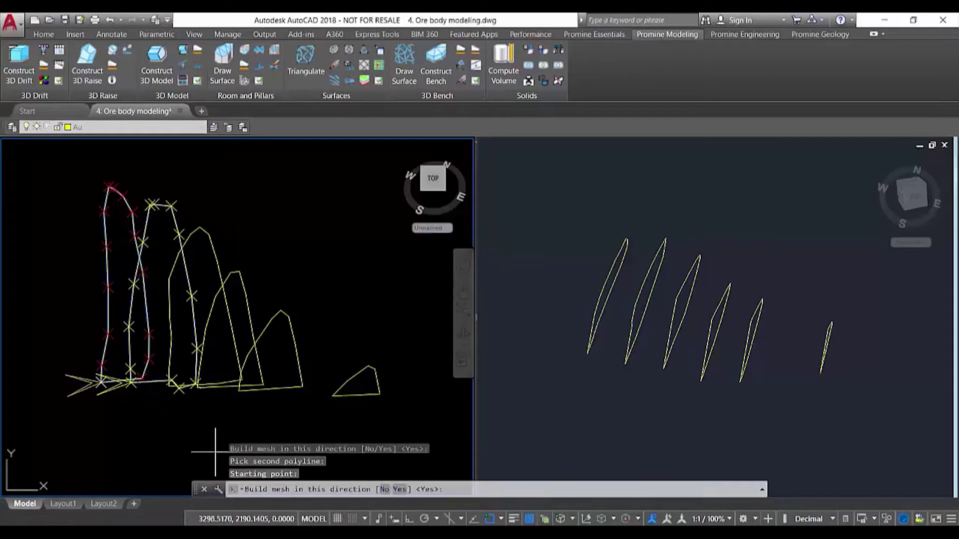
{"action": "left_click", "coordinate": [400, 490]}
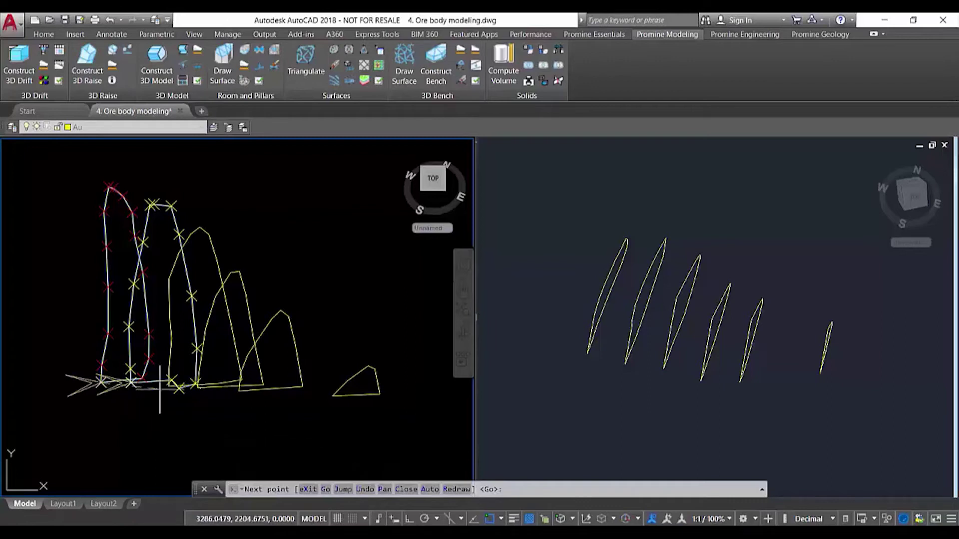
- Match a point on the second section and choose Go to build the yellow solid
{"action": "key", "text": "Return"}
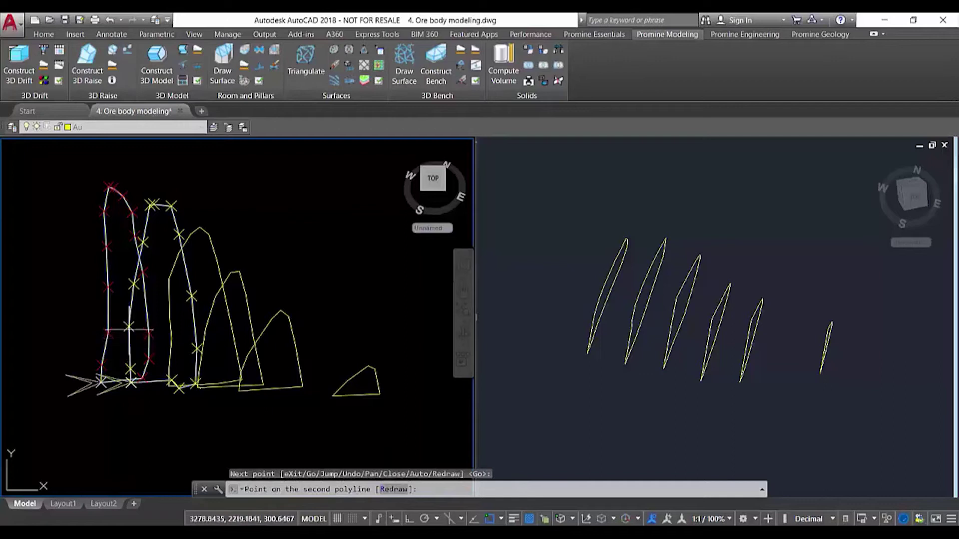
{"action": "left_click", "coordinate": [128, 329]}
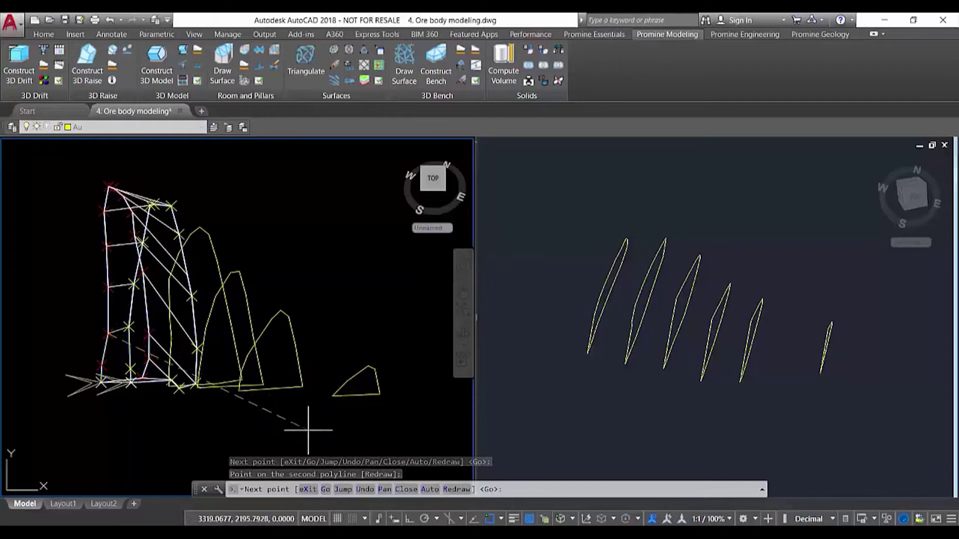
{"action": "left_click", "coordinate": [326, 489]}
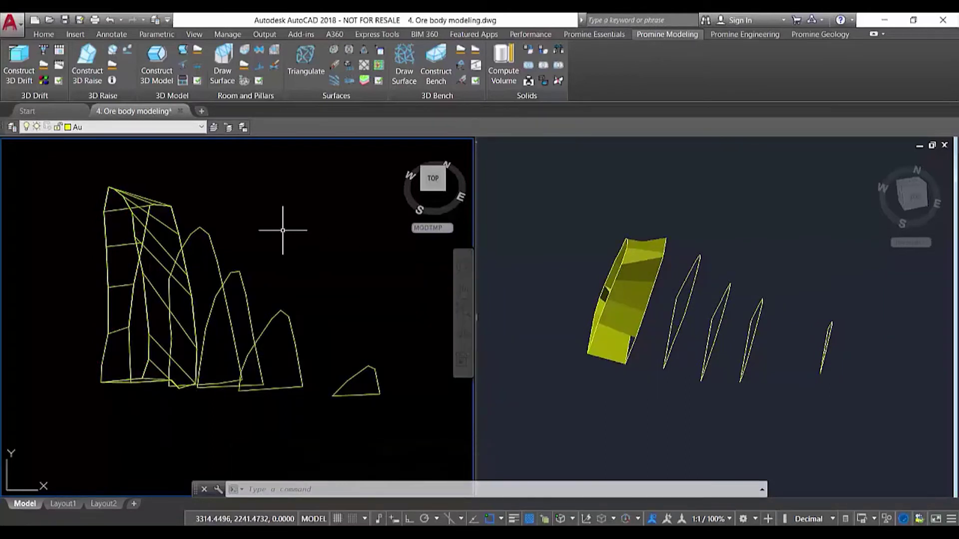
- Start a new 3D model using connecting lines and pick the next two polylines
{"action": "left_click", "coordinate": [170, 72]}
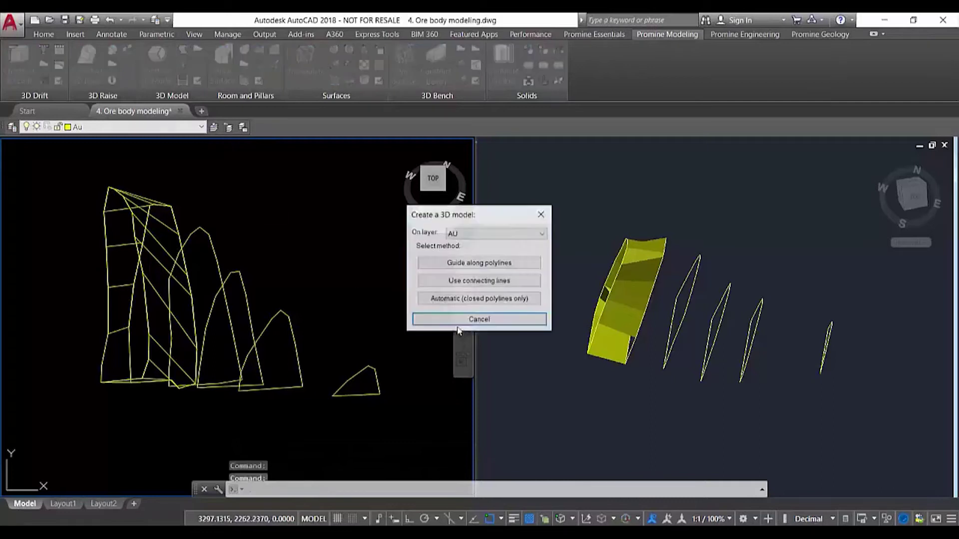
{"action": "left_click", "coordinate": [470, 281]}
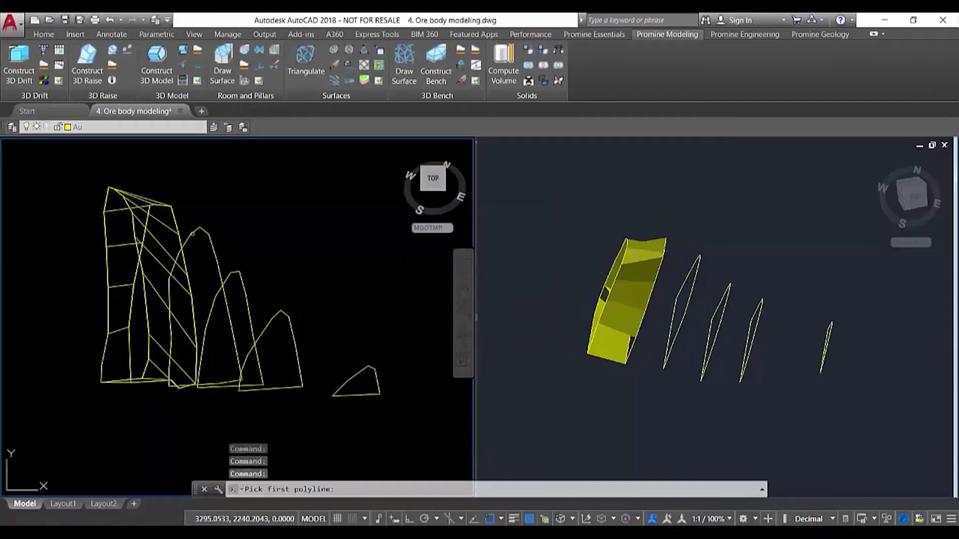
{"action": "left_click", "coordinate": [176, 226]}
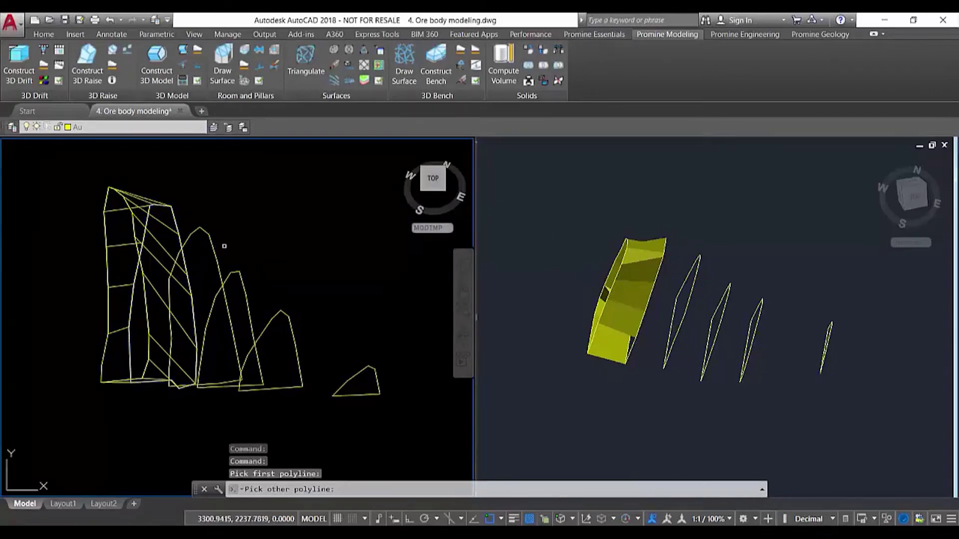
{"action": "left_click", "coordinate": [212, 249]}
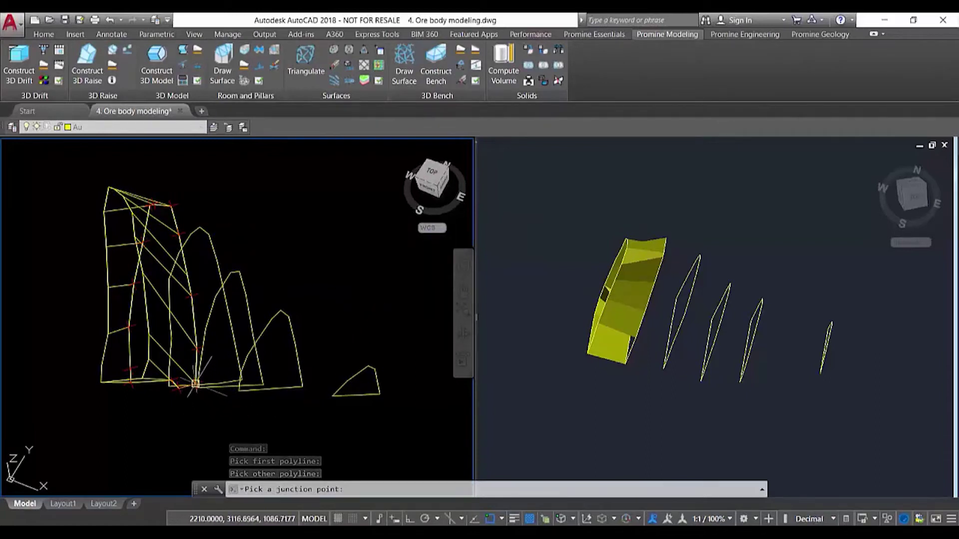
- Set junction points linking the lower and side vertices of the adjacent sections
{"action": "left_click", "coordinate": [197, 386]}
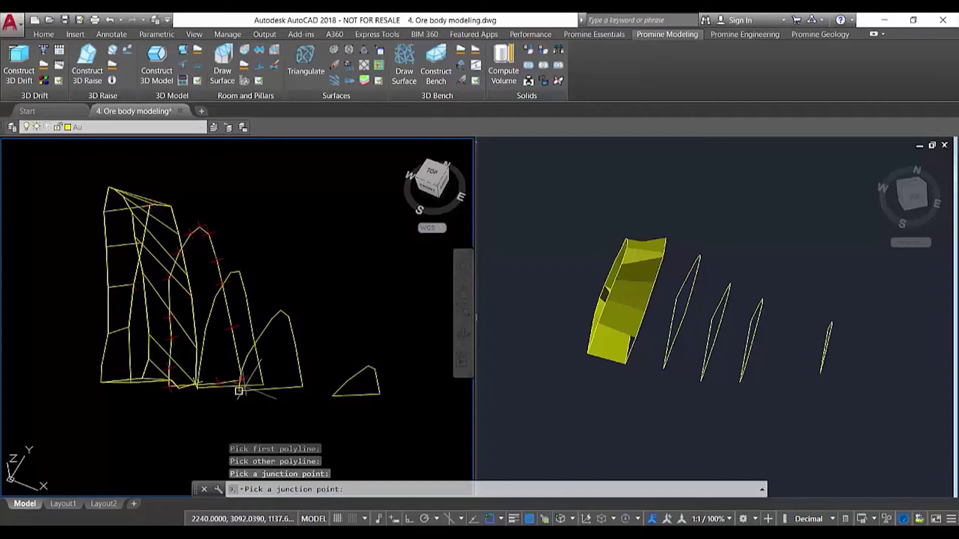
{"action": "left_click", "coordinate": [242, 380]}
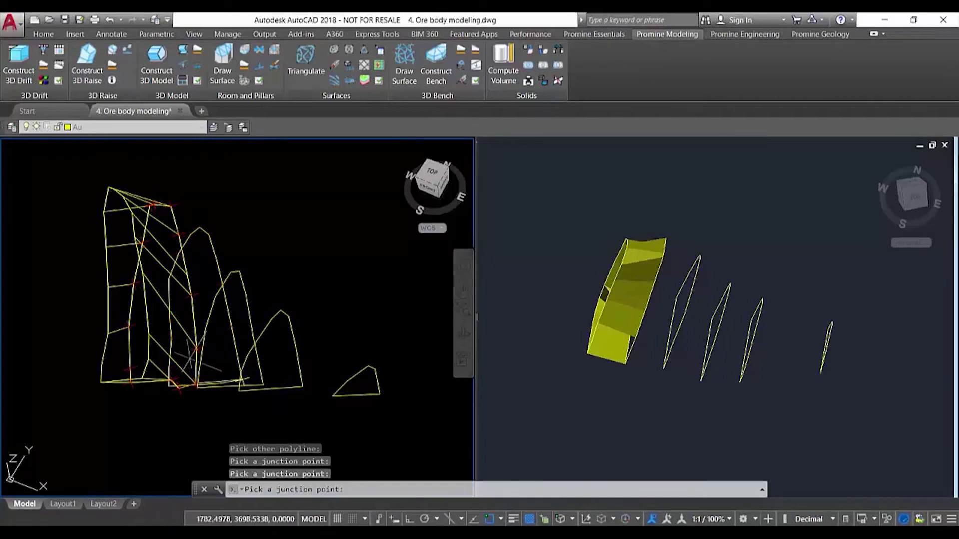
{"action": "left_click", "coordinate": [196, 347]}
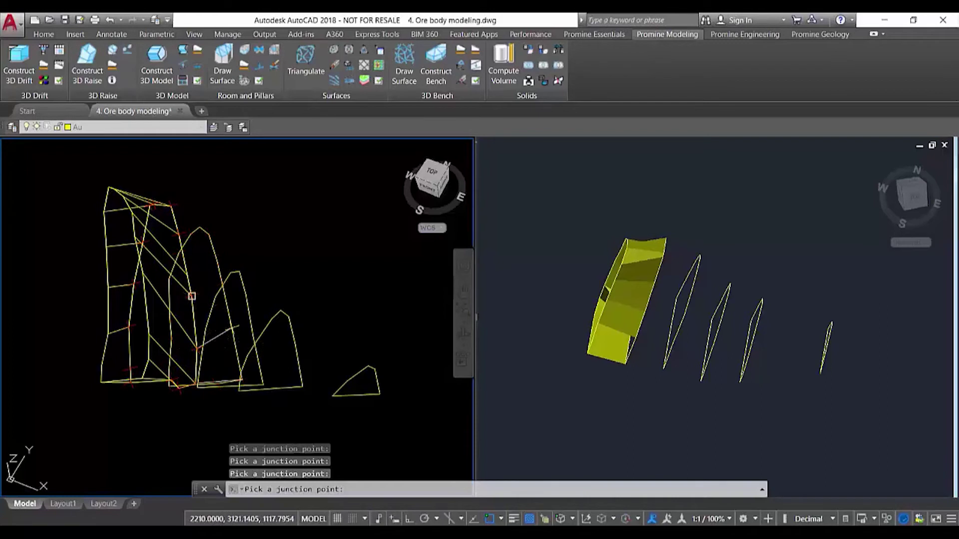
{"action": "left_click", "coordinate": [192, 296]}
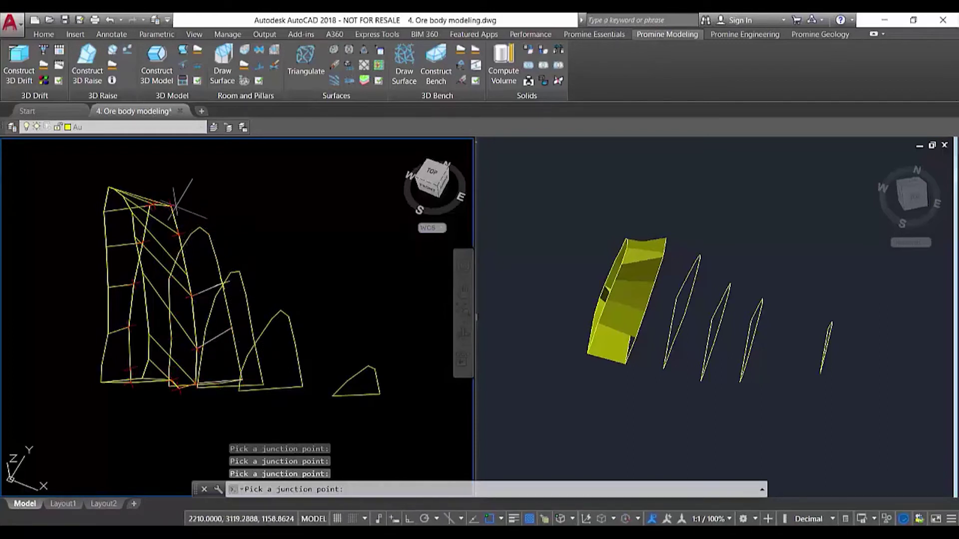
{"action": "left_click", "coordinate": [173, 204]}
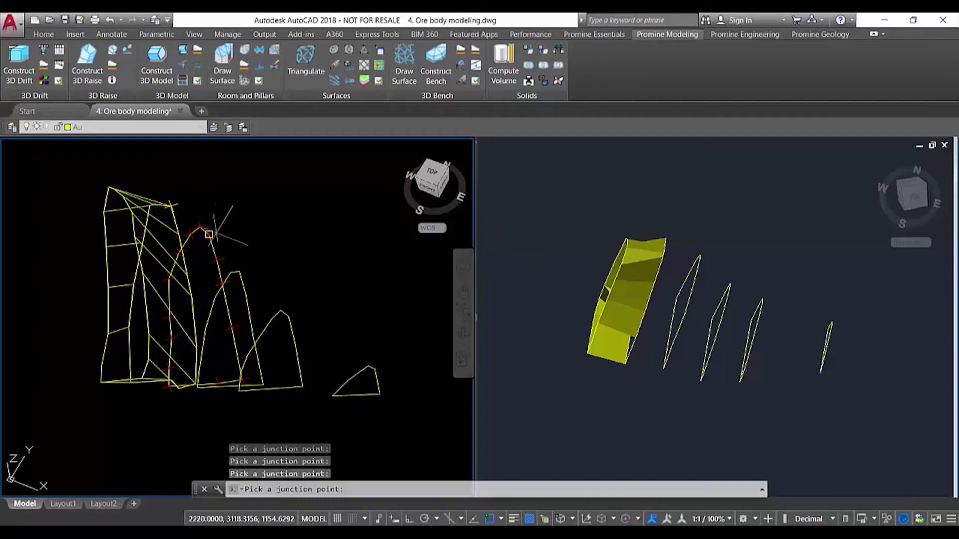
- Link the remaining top and lower vertices, extend the solid, and reopen Create a 3D model
{"action": "left_click", "coordinate": [208, 233]}
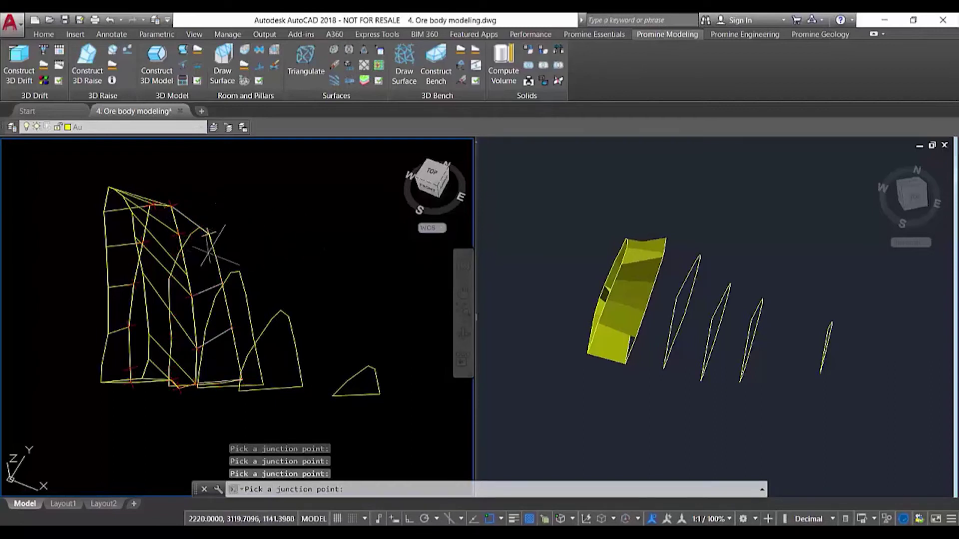
{"action": "left_click", "coordinate": [134, 284]}
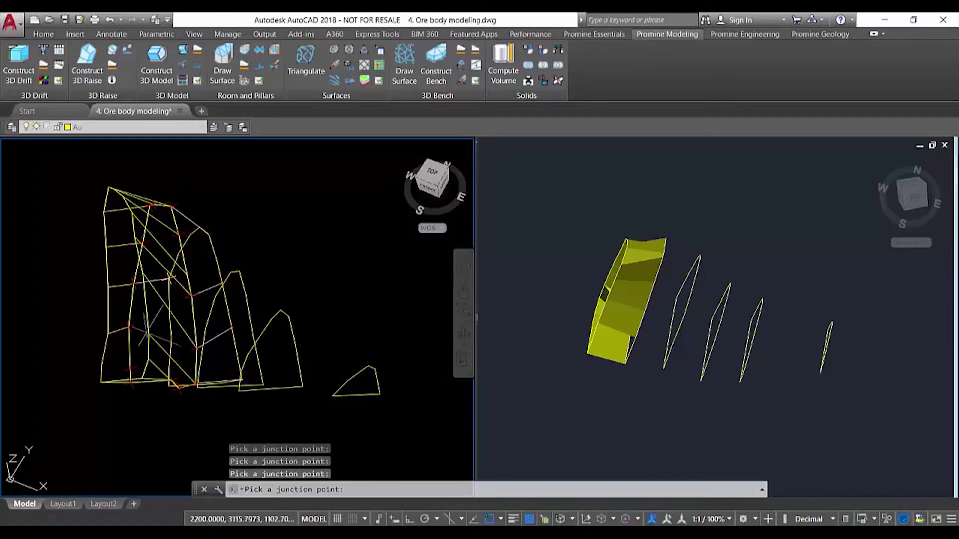
{"action": "left_click", "coordinate": [129, 327]}
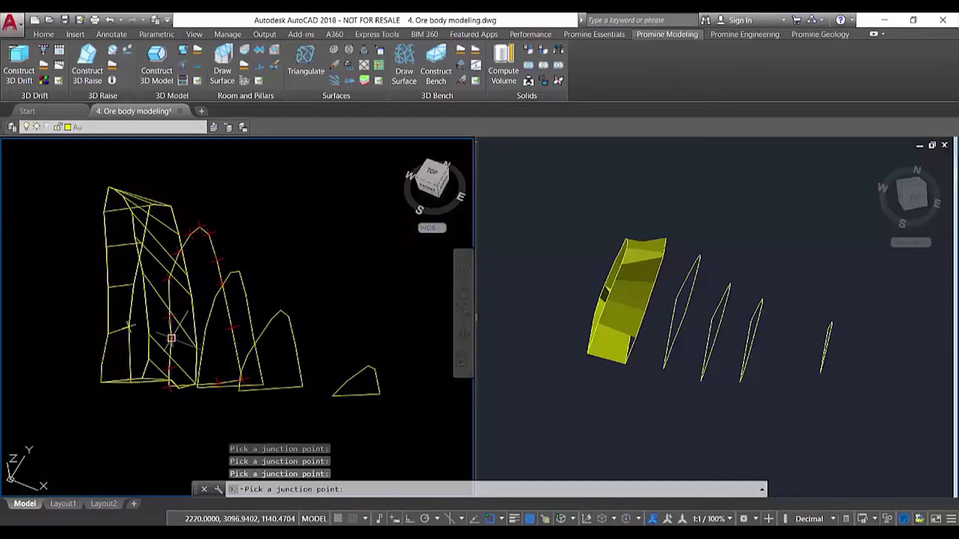
{"action": "left_click", "coordinate": [171, 338]}
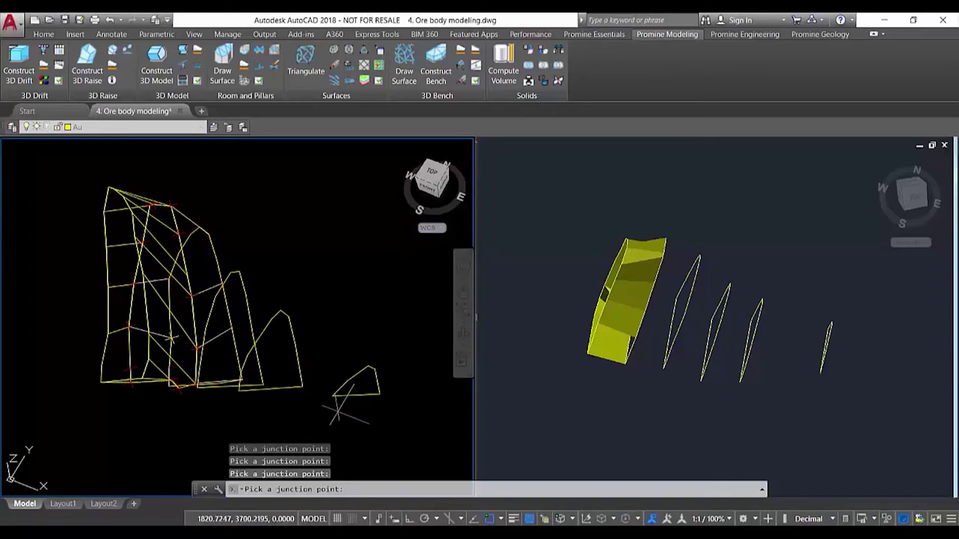
{"action": "key", "text": "Return"}
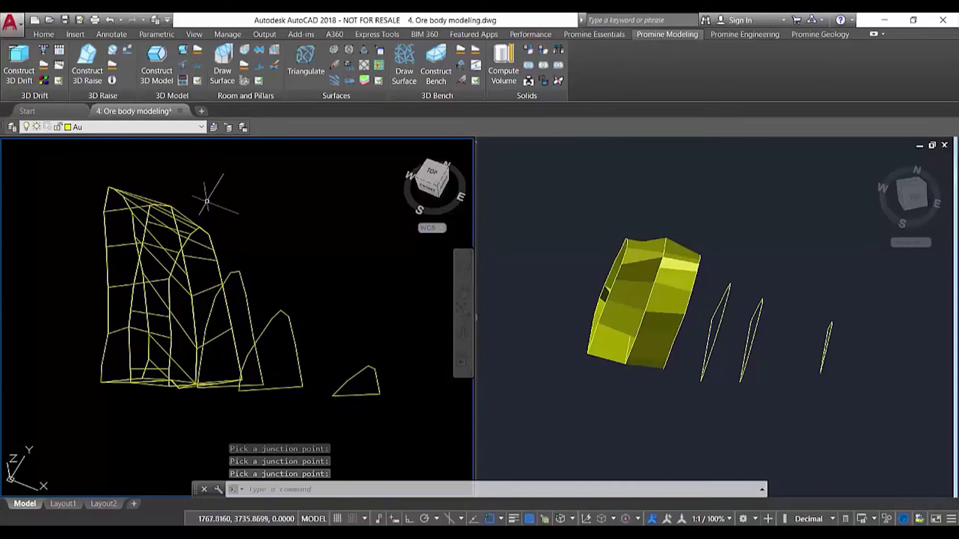
{"action": "left_click", "coordinate": [156, 60]}
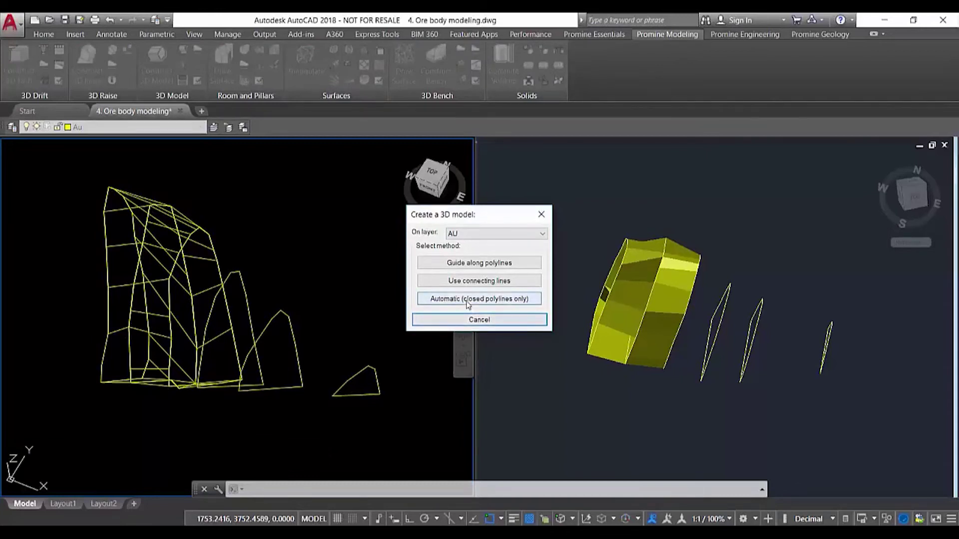
- Join the remaining closed sections automatically through the small triangle, tapering the solid to a point
{"action": "left_click", "coordinate": [476, 298]}
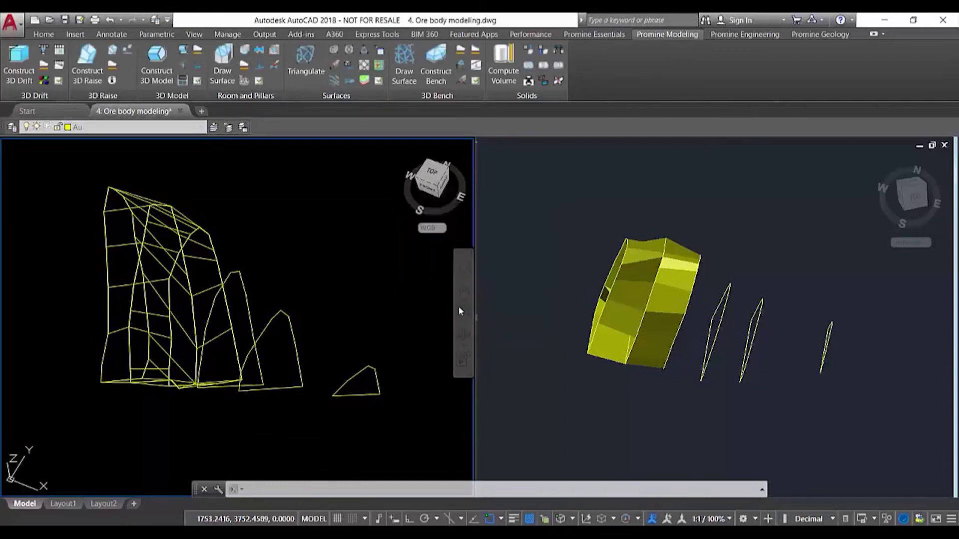
{"action": "left_click", "coordinate": [227, 274]}
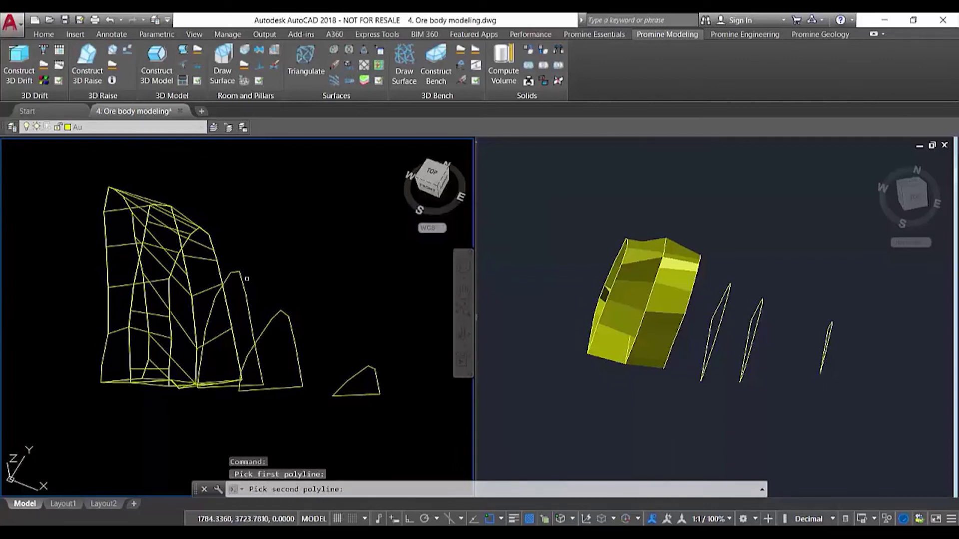
{"action": "left_click", "coordinate": [246, 278]}
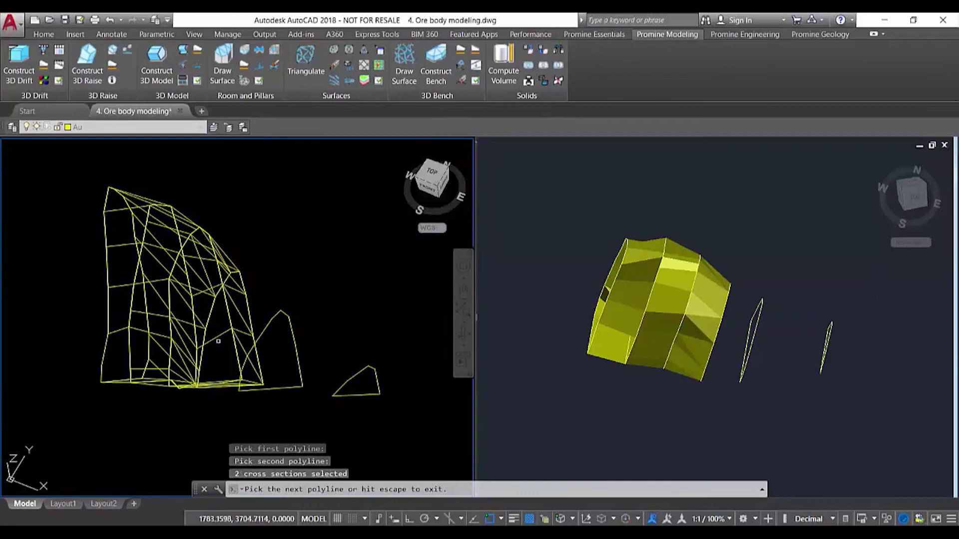
{"action": "left_click", "coordinate": [294, 325]}
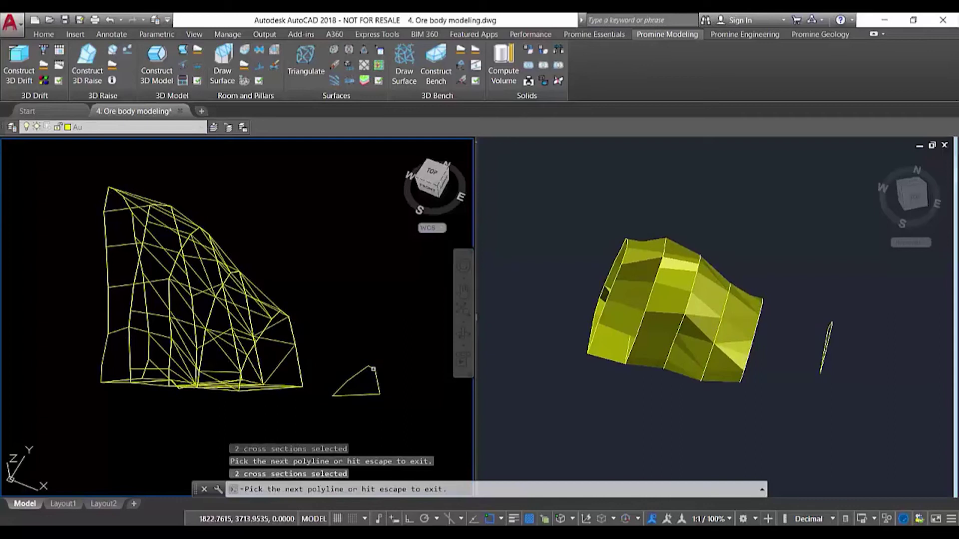
{"action": "left_click", "coordinate": [373, 369]}
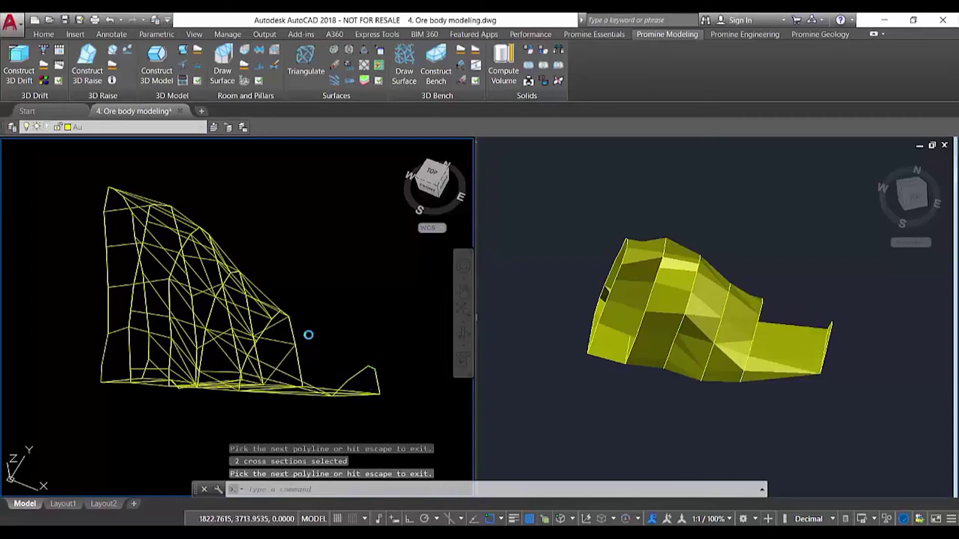
{"action": "left_click", "coordinate": [344, 262]}
{"action": "key", "text": "Return"}
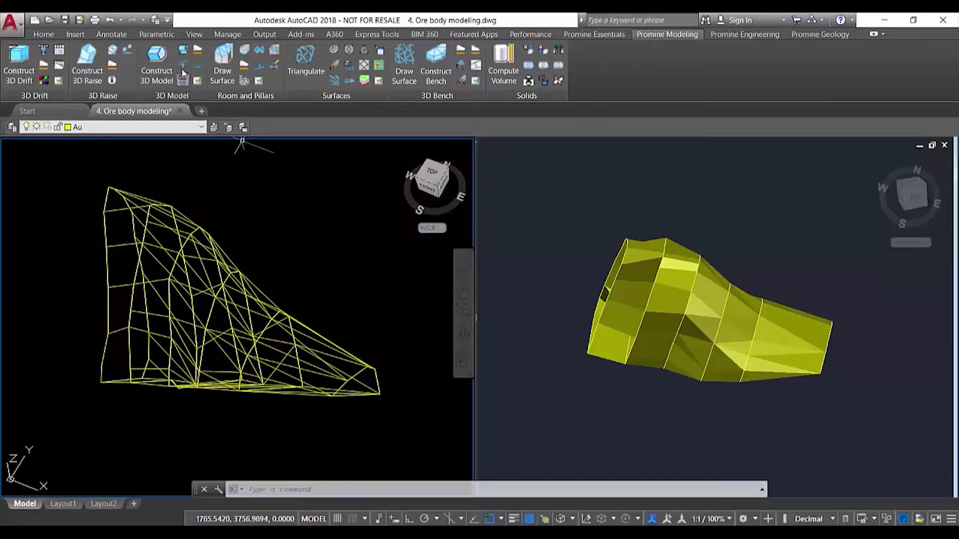
- Compute volume at density 2.75 for the window-selected models: 24311 m3, 66854 tonnes; expand history
{"action": "left_click", "coordinate": [199, 52]}
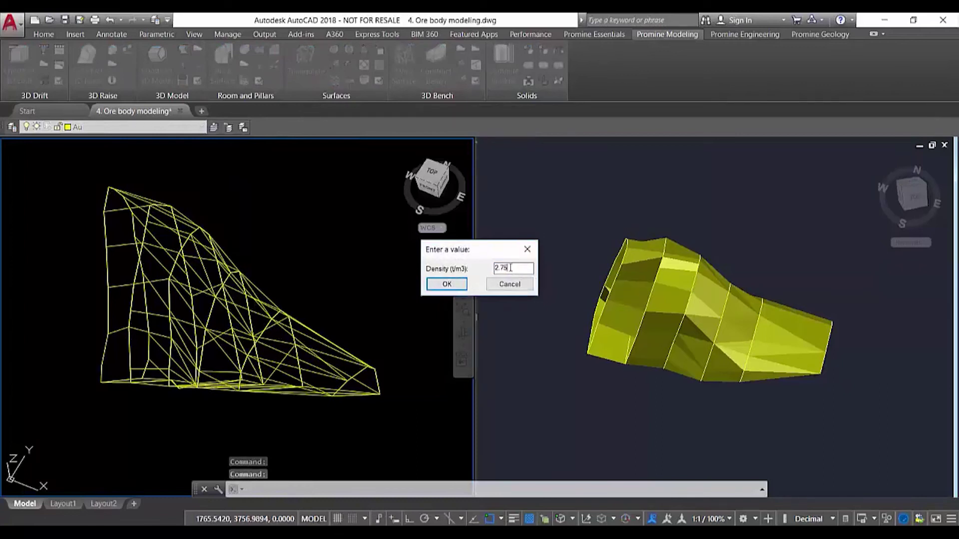
{"action": "left_click", "coordinate": [448, 283]}
{"action": "left_click", "coordinate": [410, 418]}
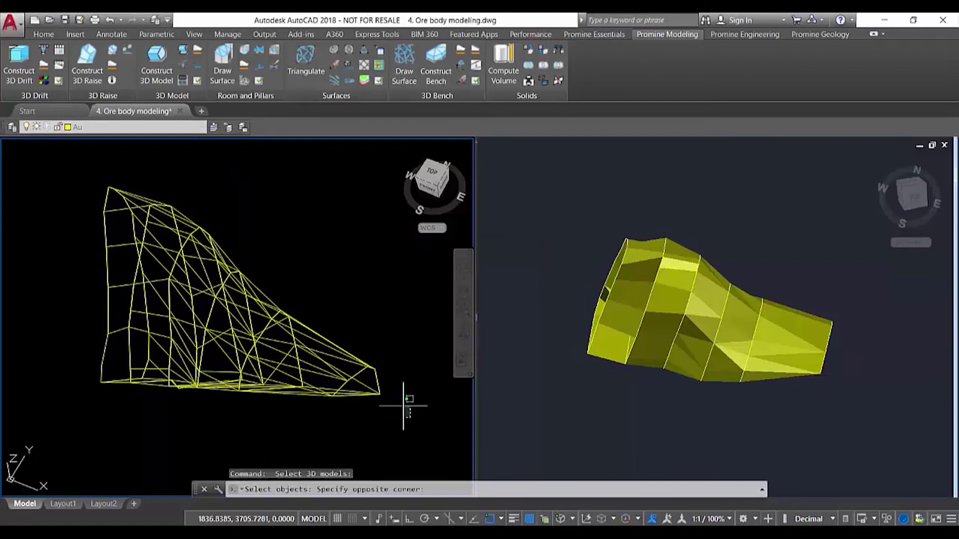
{"action": "left_click", "coordinate": [99, 194]}
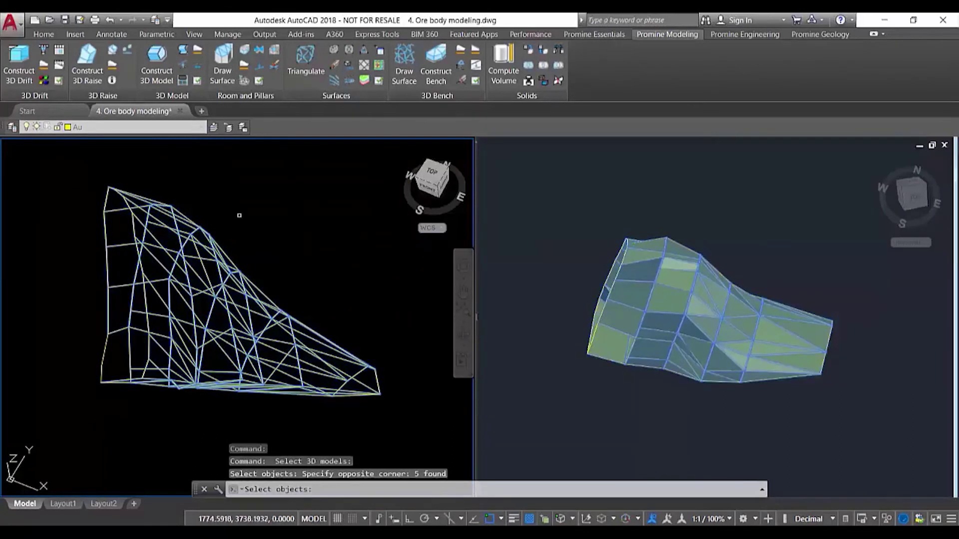
{"action": "key", "text": "Return"}
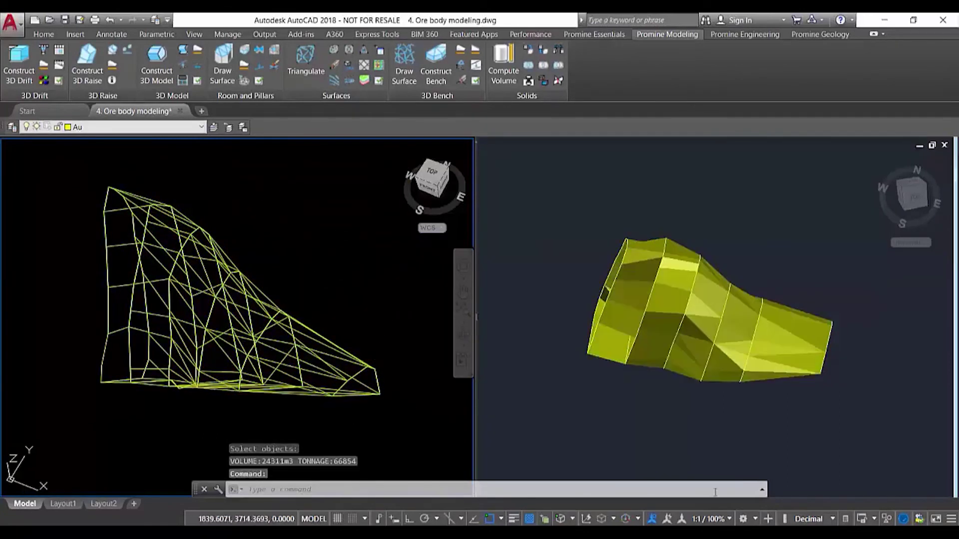
{"action": "left_click", "coordinate": [762, 490]}
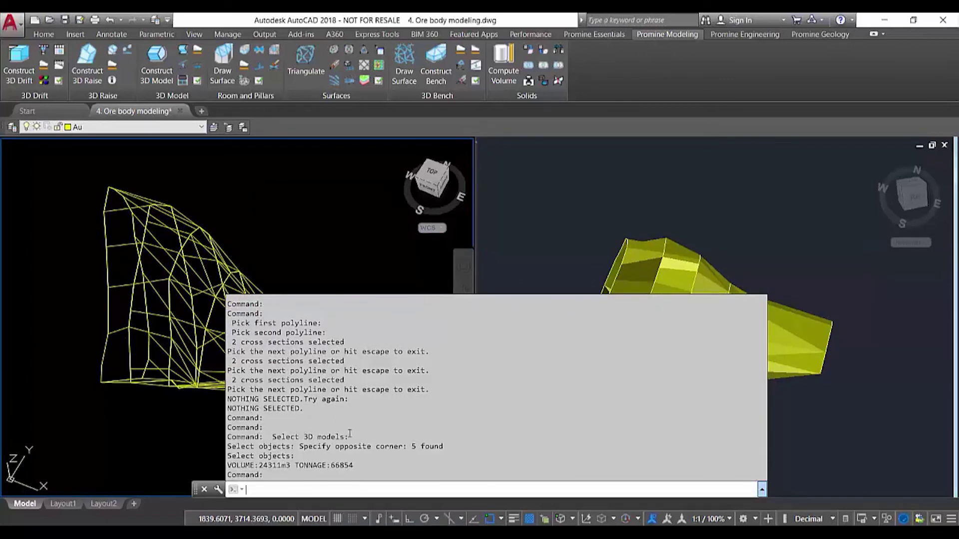
- Collapse the command history window with F2
{"action": "key", "text": "F2"}
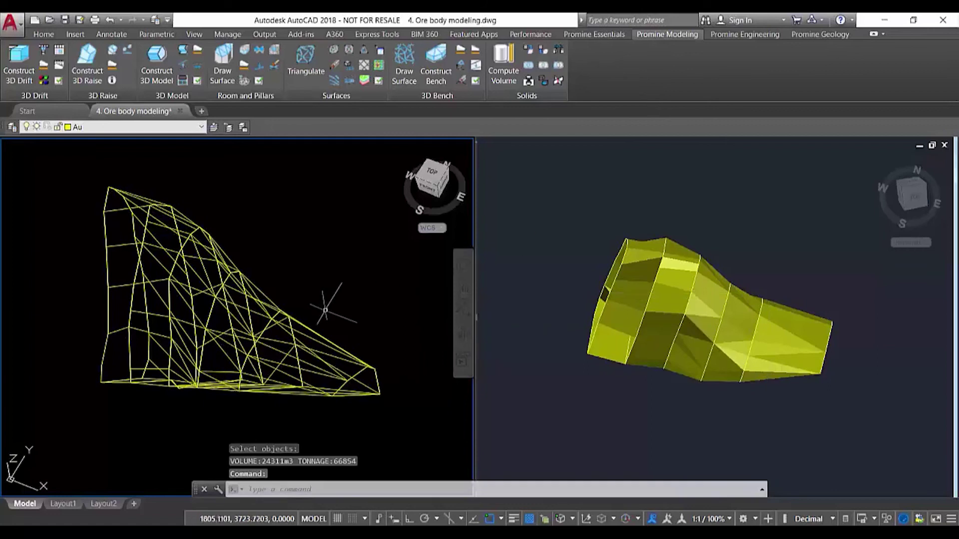